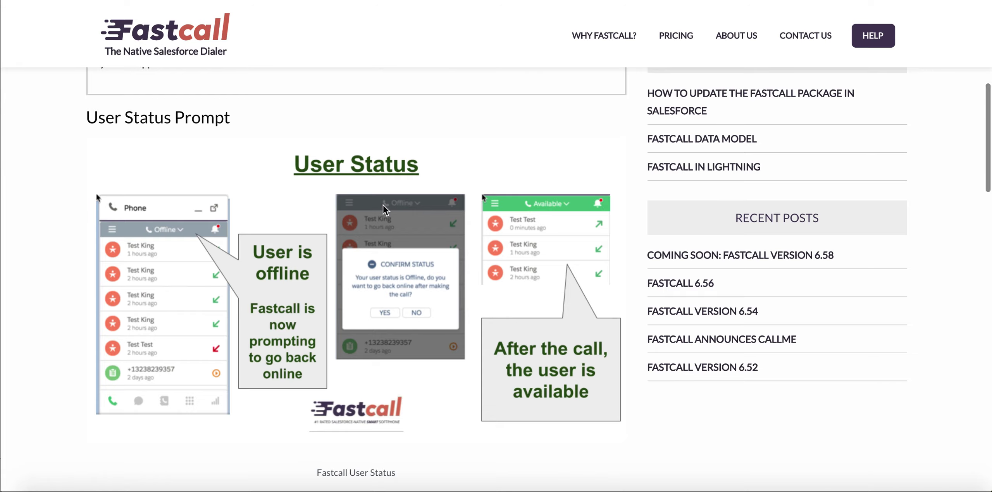
left_click(721, 314)
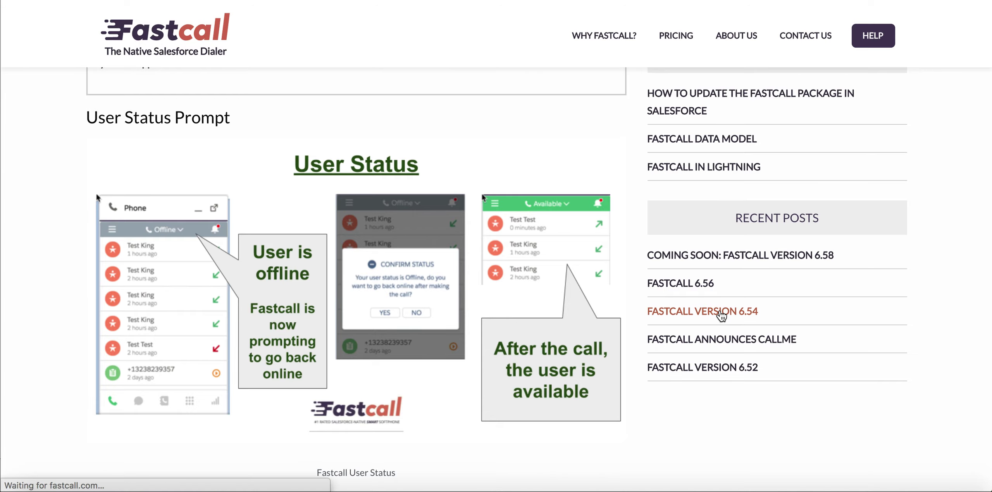
scroll(572, 348, "down", 5)
scroll(572, 347, "down", 5)
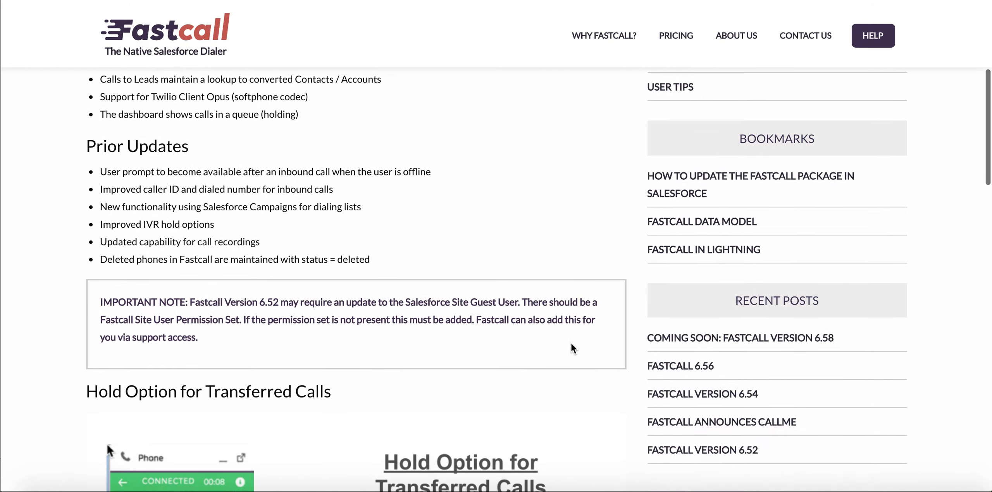
Open the Fastcall Version 6.52 release notes and review the Fixed Bugs and Prior Updates lists.
left_click(696, 361)
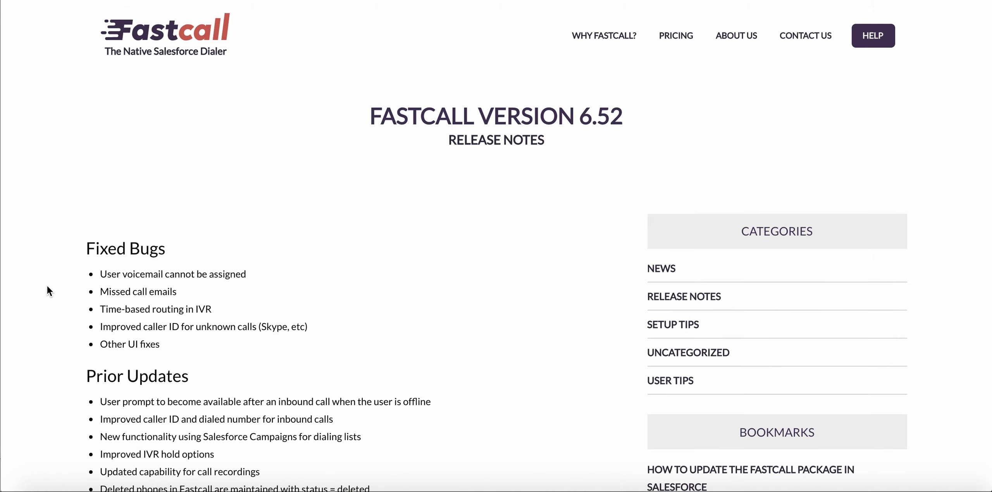
scroll(47, 287, "down", 2)
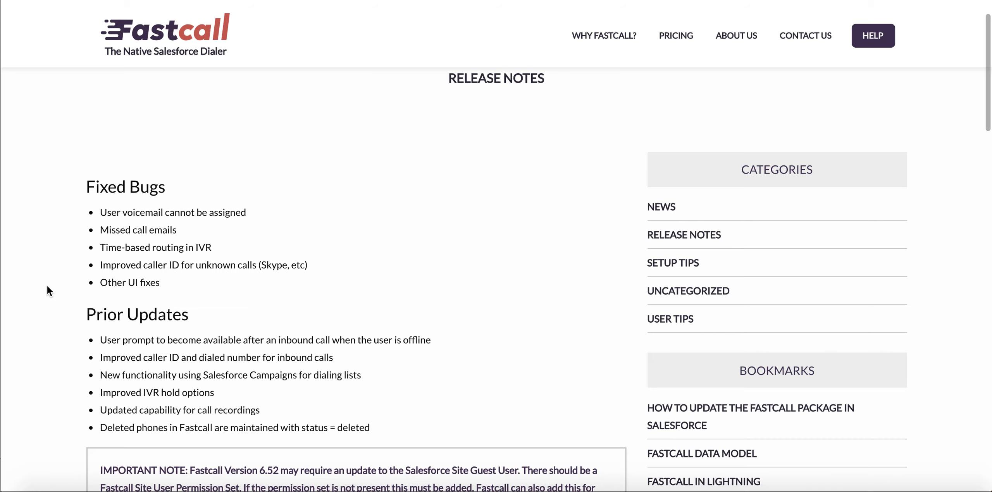
scroll(47, 287, "down", 1)
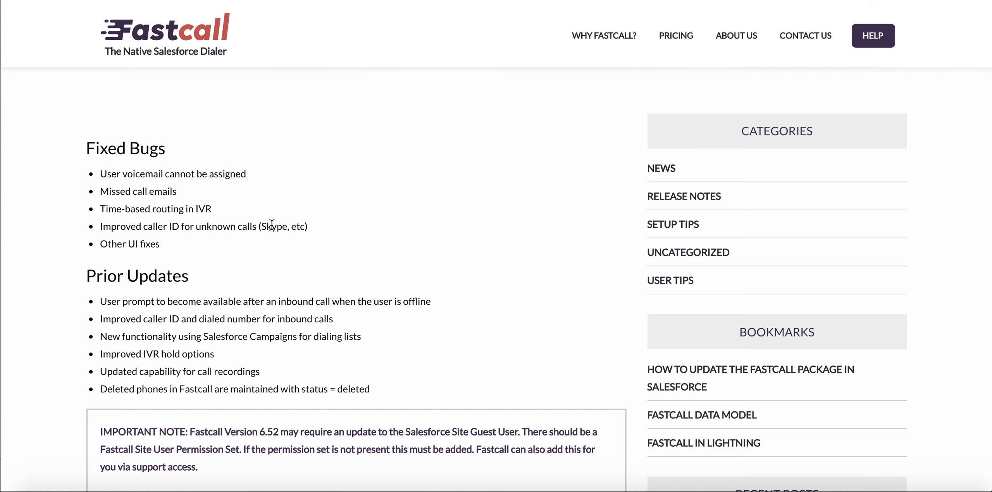
Open the Fastcall Version 6.54 release notes from the recent posts and review the Important Improvements list.
scroll(401, 241, "down", 7)
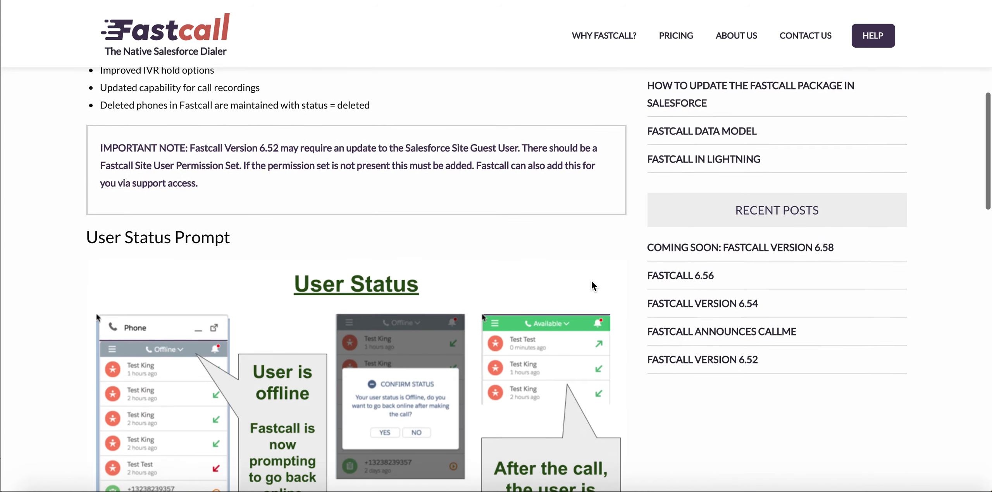
left_click(675, 304)
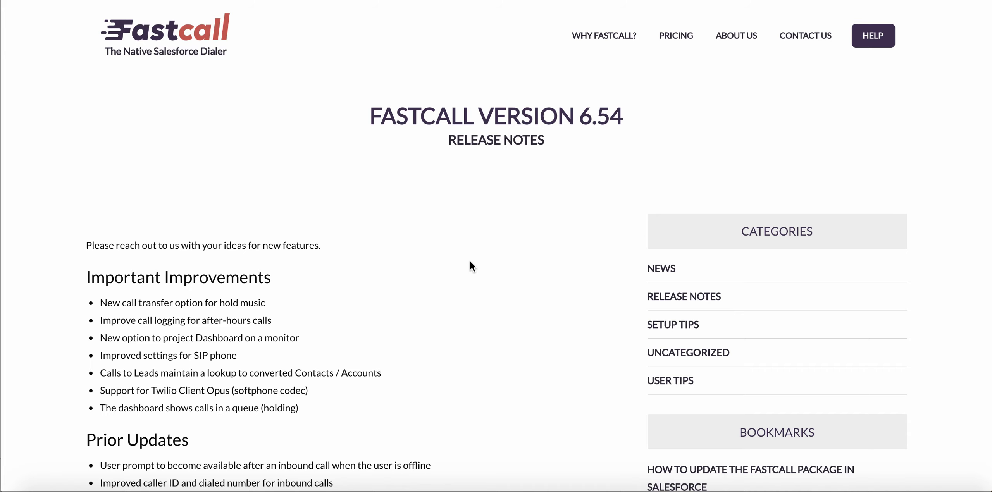
scroll(470, 262, "down", 1)
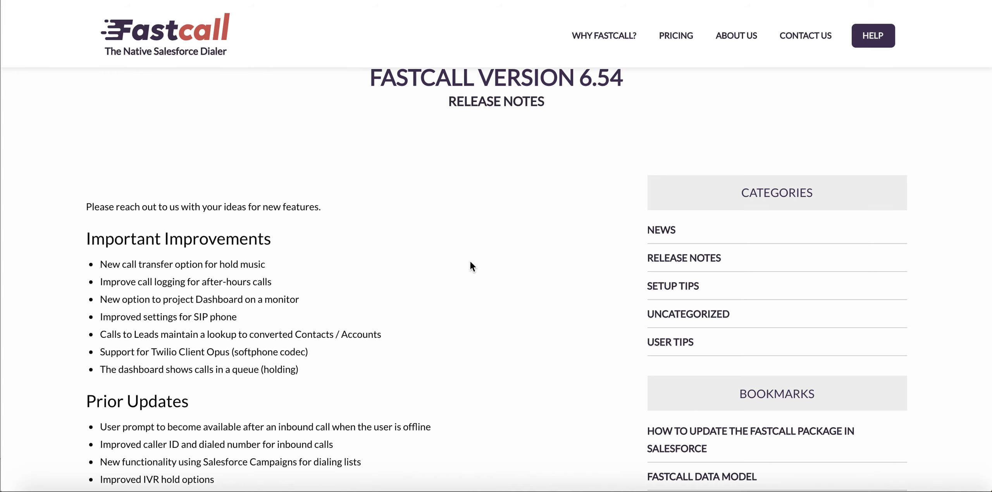
scroll(470, 262, "down", 2)
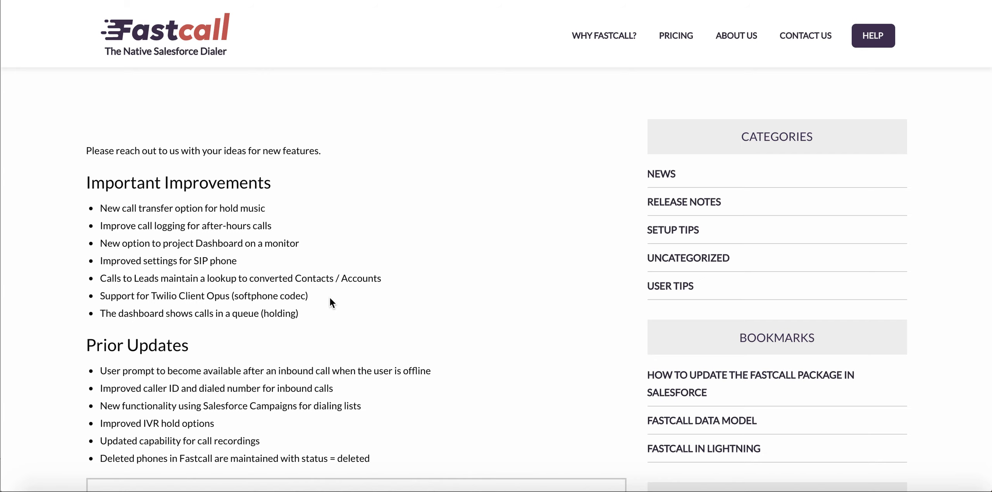
scroll(330, 299, "down", 1)
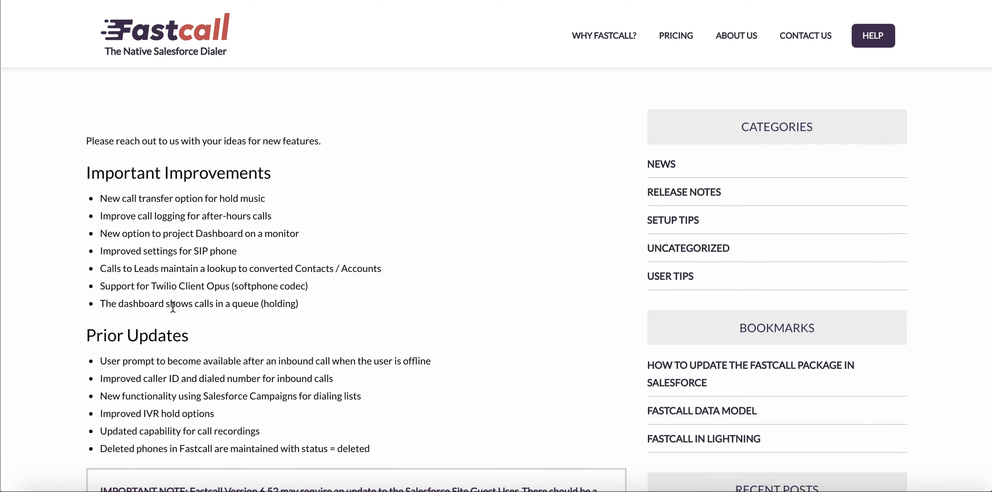
Look through the illustrated 6.54 sections on Hold Option for Transferred Calls, Dashboard and SIP Phones.
scroll(172, 306, "down", 10)
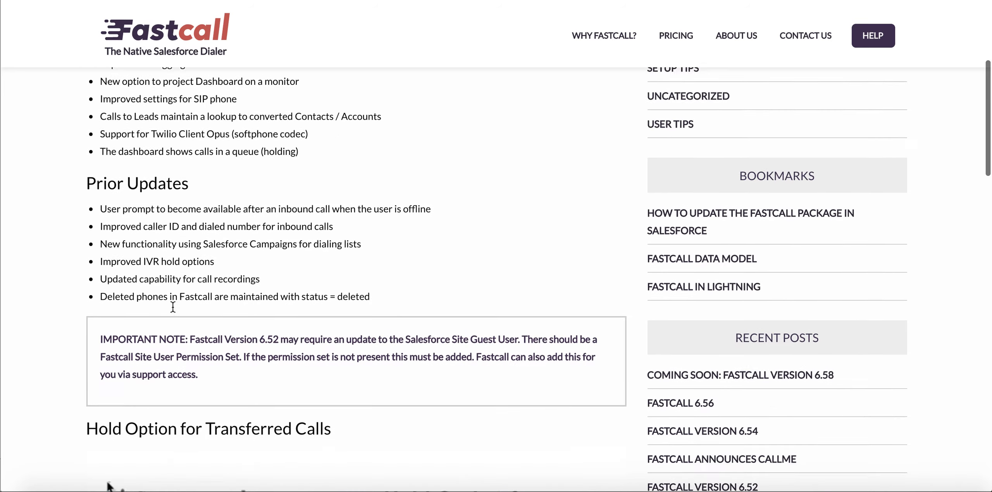
scroll(172, 305, "down", 12)
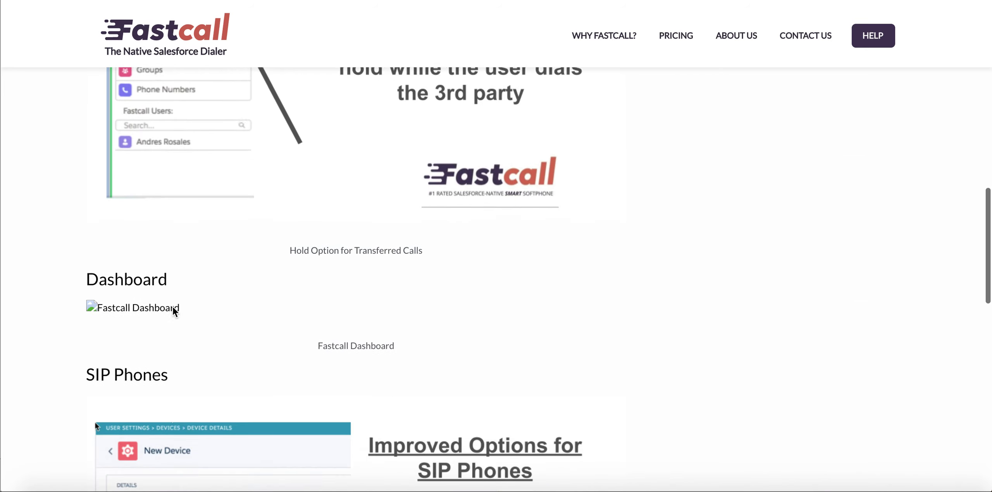
scroll(172, 306, "up", 3)
scroll(173, 310, "down", 10)
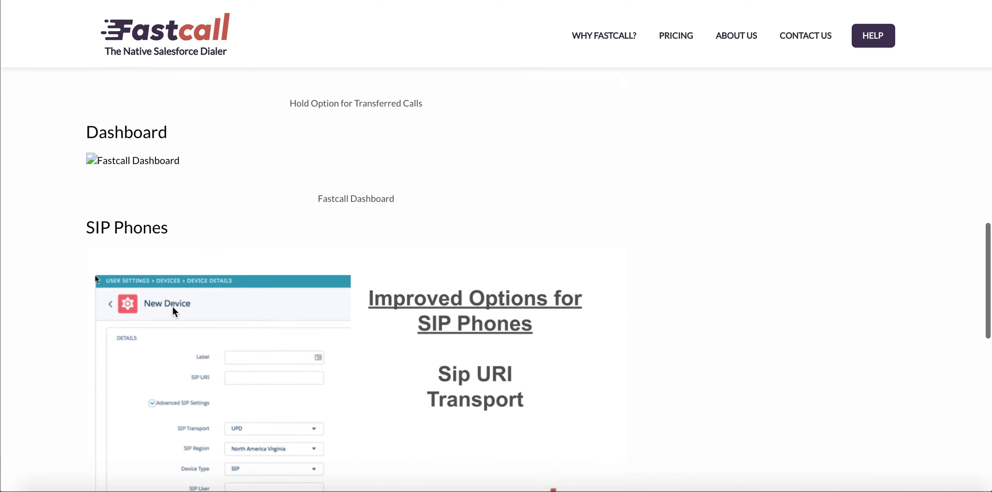
scroll(172, 305, "down", 2)
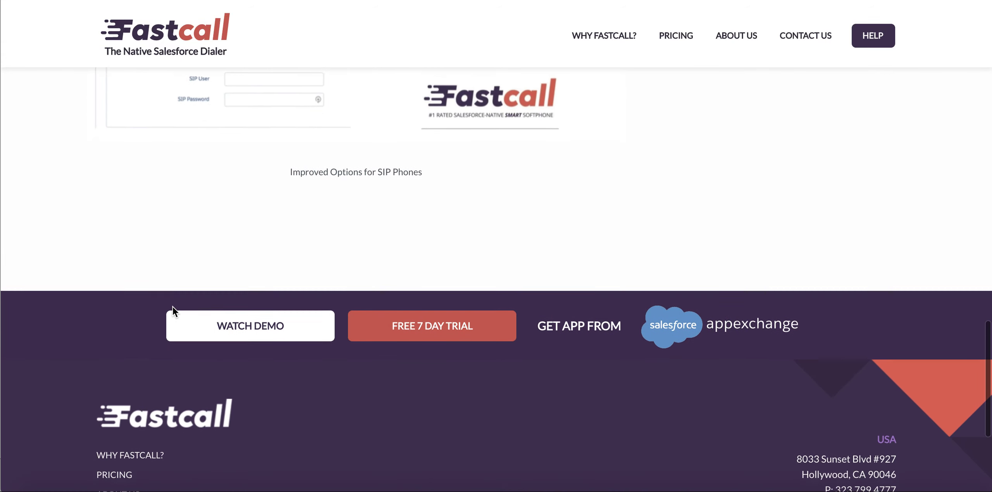
Open the Fastcall 6.56 release notes from the recent posts and view the Salesforce Winter '20 update.
scroll(172, 306, "up", 20)
scroll(492, 345, "down", 9)
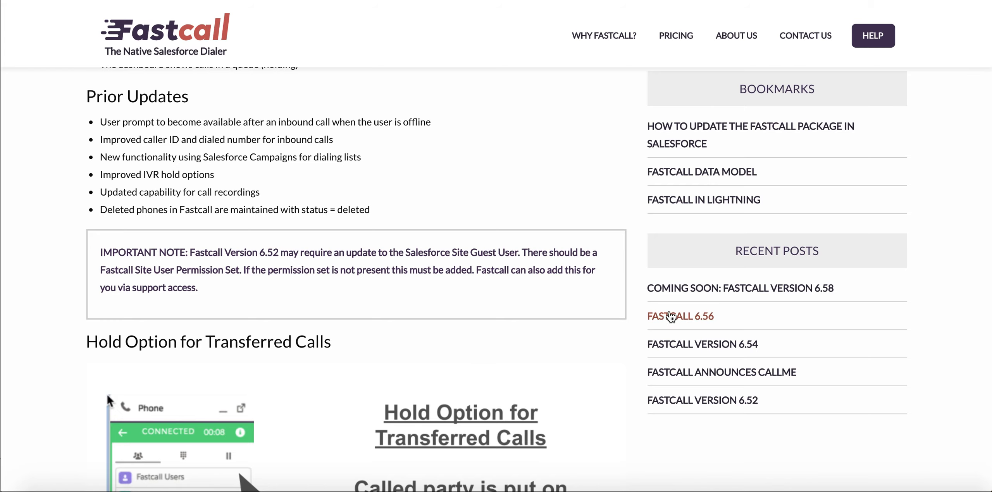
left_click(652, 317)
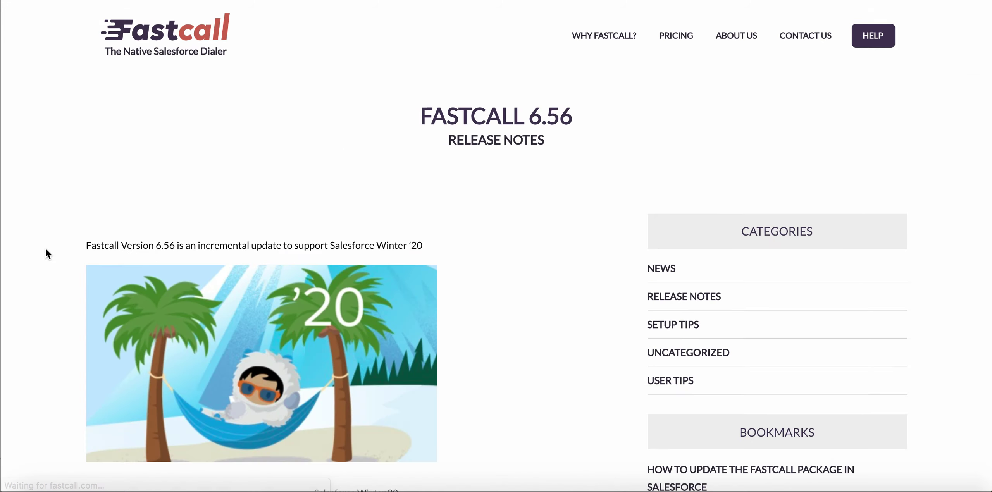
scroll(45, 247, "down", 2)
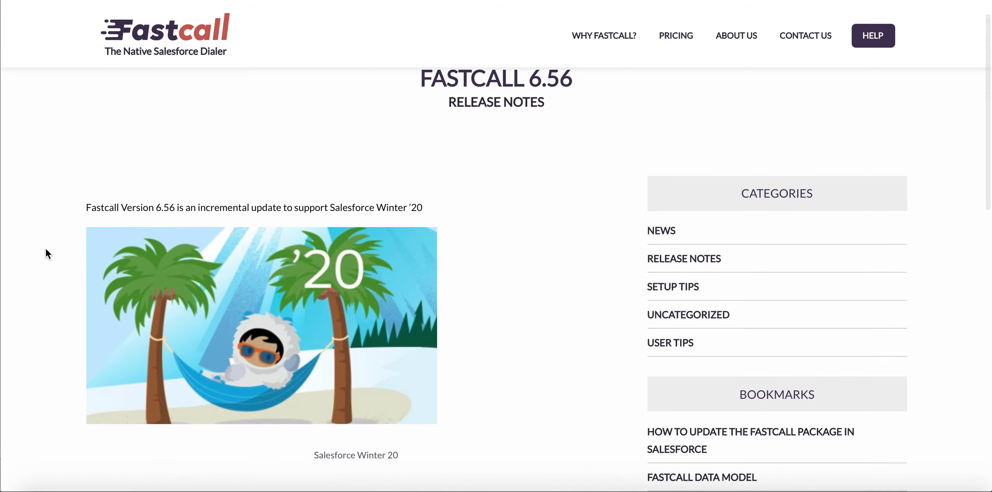
scroll(46, 249, "down", 2)
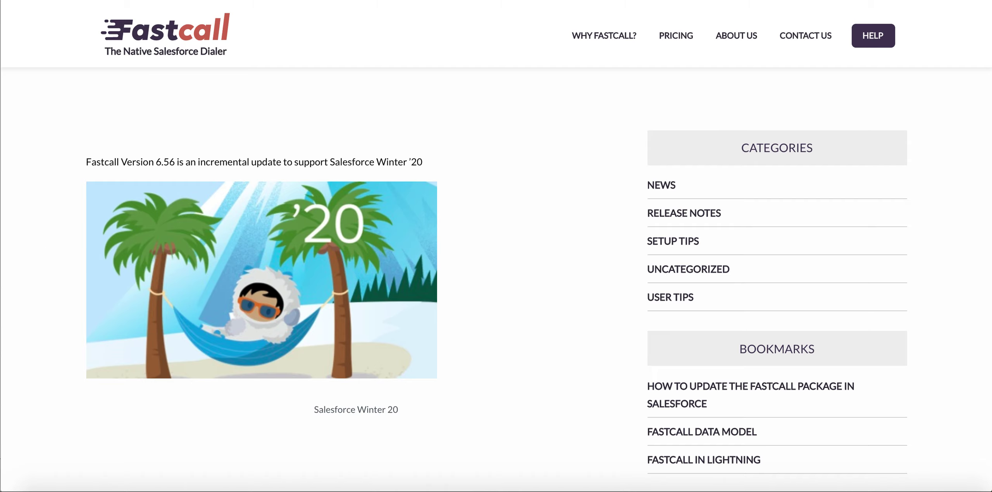
Switch to the other browser window and view the Delete Recordings options in Fastcall's Call Recording settings in Salesforce.
left_click(342, 0)
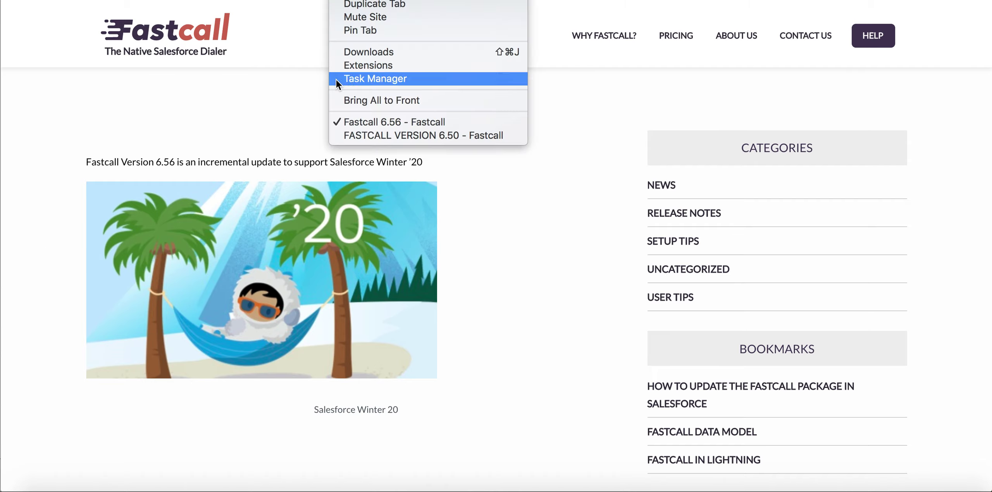
left_click(347, 135)
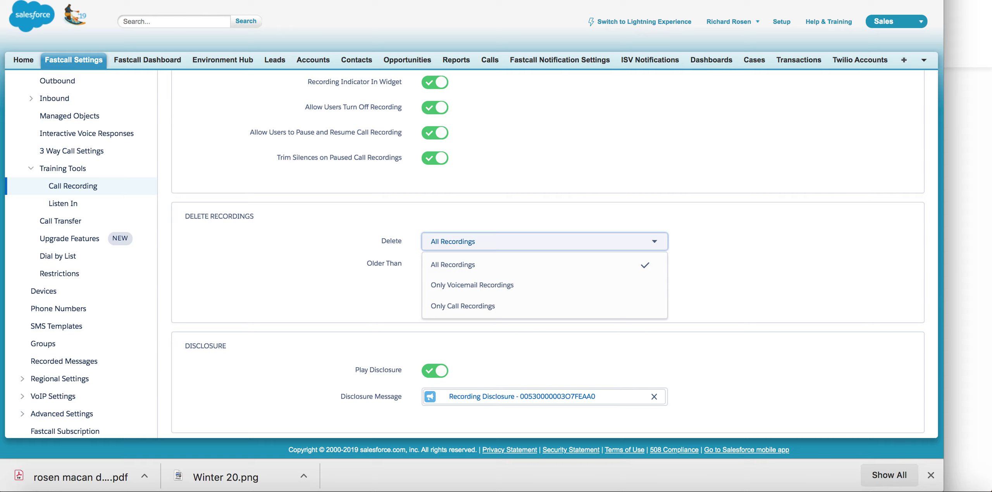
key("super+r")
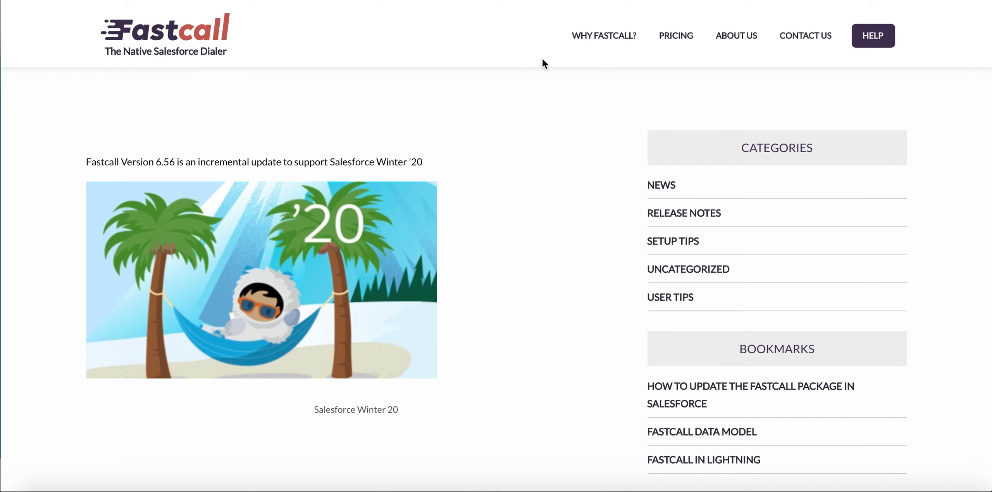
Open the Coming Soon: Fastcall Version 6.58 post and read the outline of features planned for the next release.
scroll(482, 245, "down", 6)
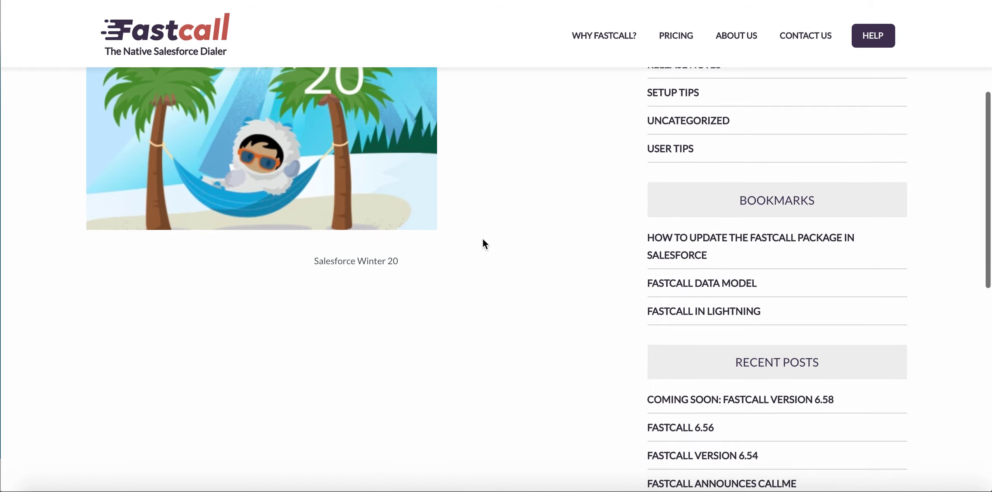
left_click(715, 309)
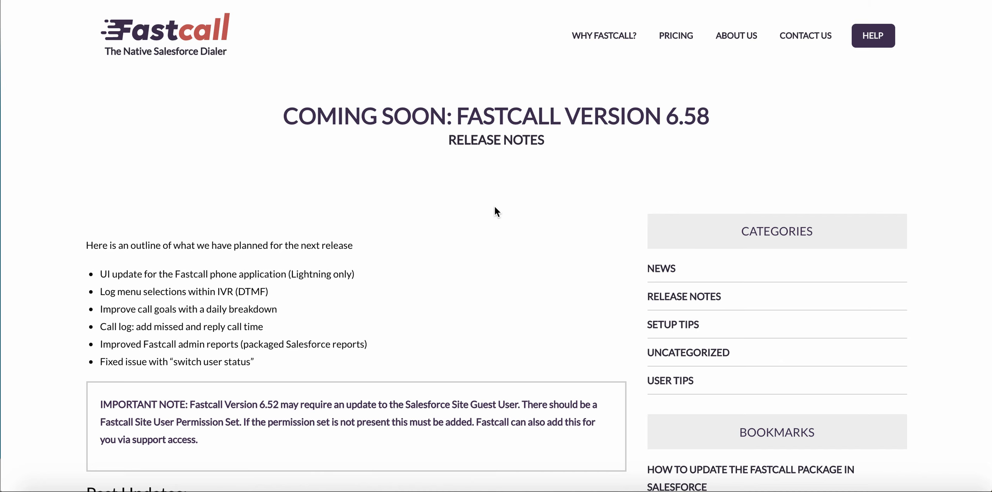
scroll(495, 208, "down", 3)
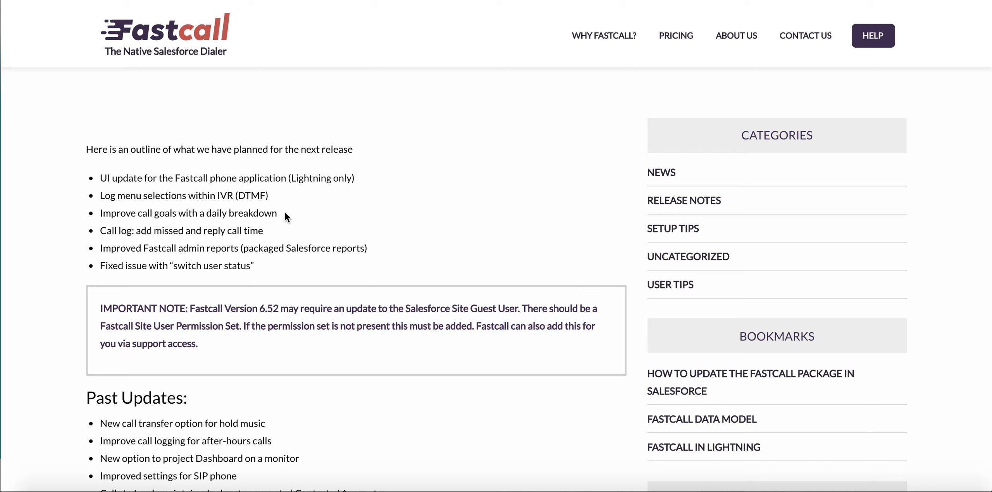
scroll(286, 217, "down", 1)
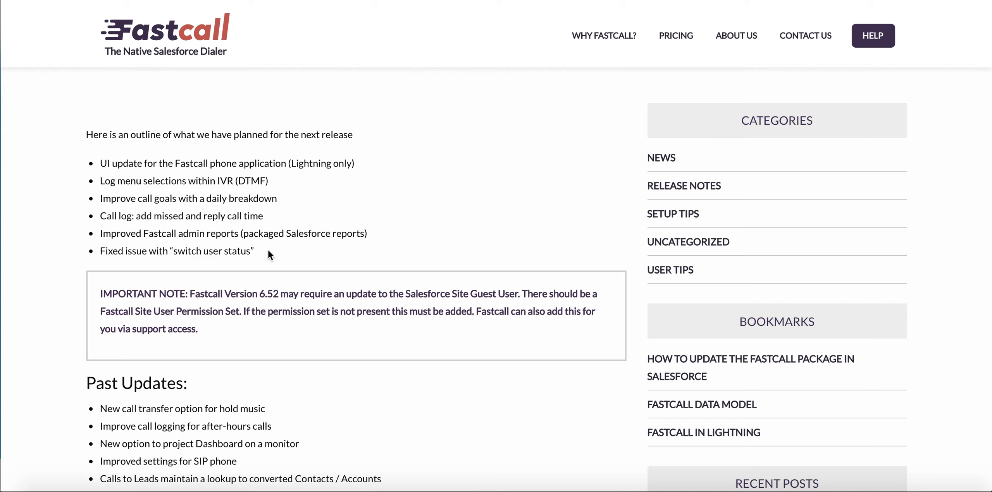
Look through the Past Updates list in the 6.58 release notes and return to the planned features.
scroll(270, 256, "down", 5)
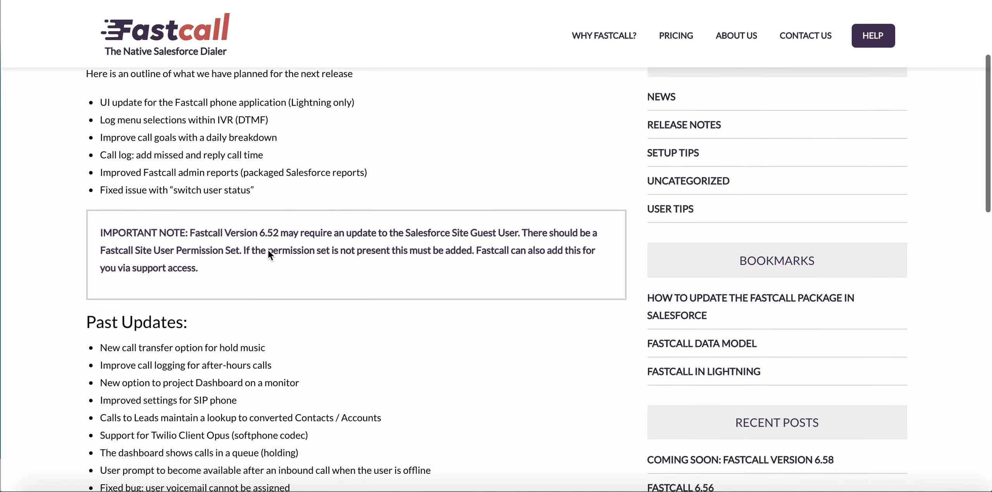
scroll(336, 299, "down", 4)
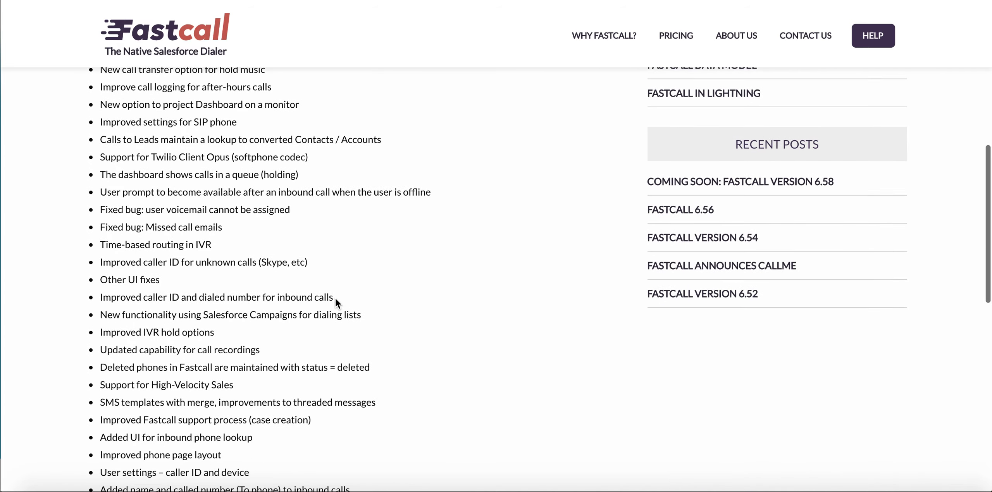
scroll(421, 282, "down", 2)
scroll(420, 280, "down", 7)
scroll(421, 280, "up", 20)
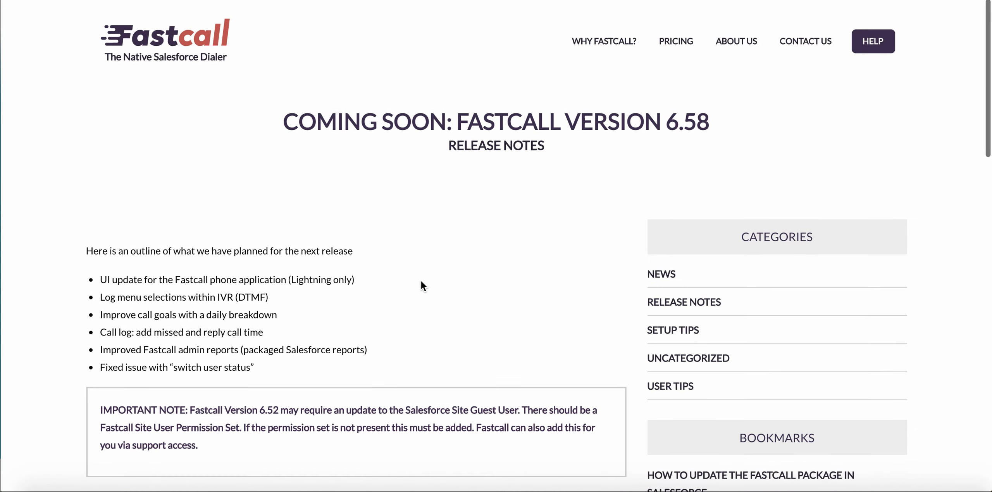